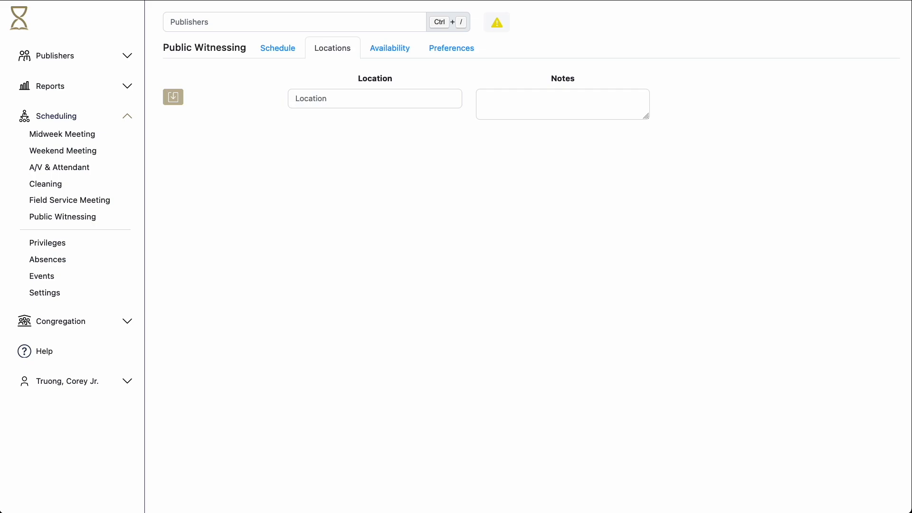
Add a public witnessing location named Waterfront and save it.
click(418, 103)
text(Waterfront)
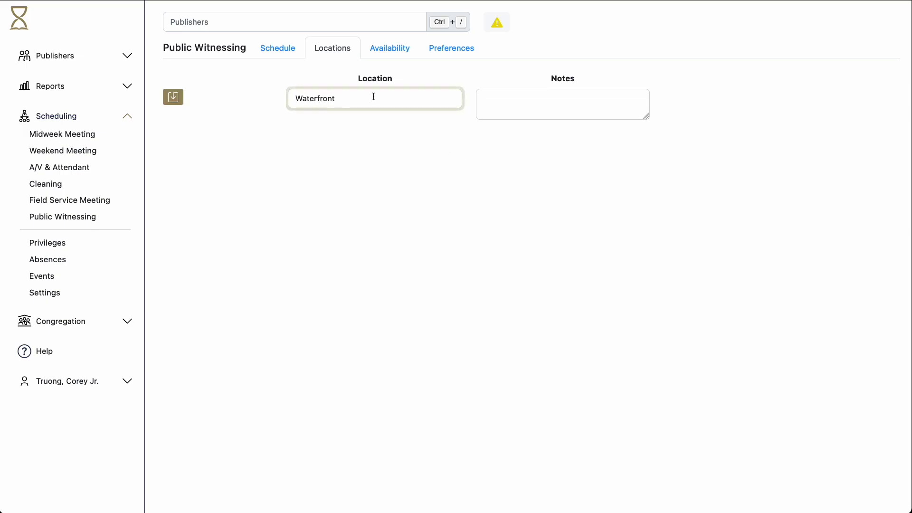
click(182, 95)
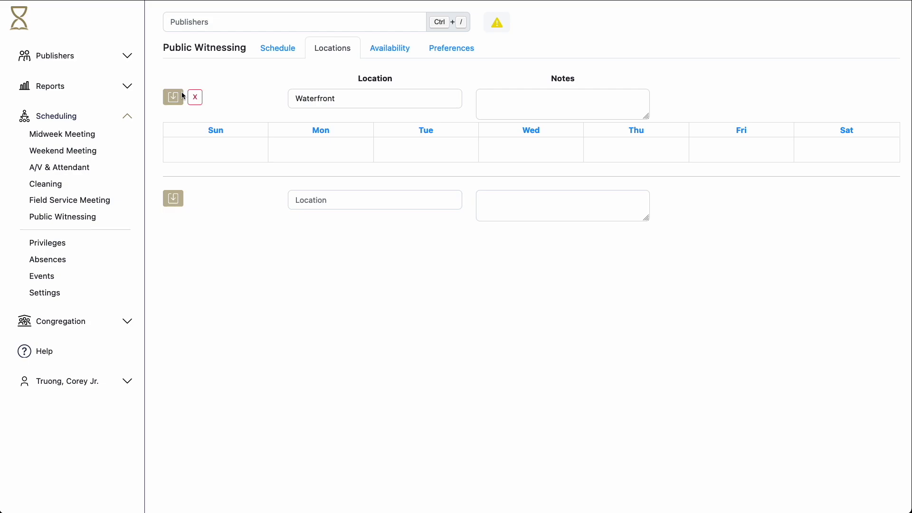
Add two-publisher Waterfront shifts: 9:00 AM Monday to Friday, 11:00 AM Monday to Wednesday, and Saturday 1:00 to 3:00 PM.
click(321, 148)
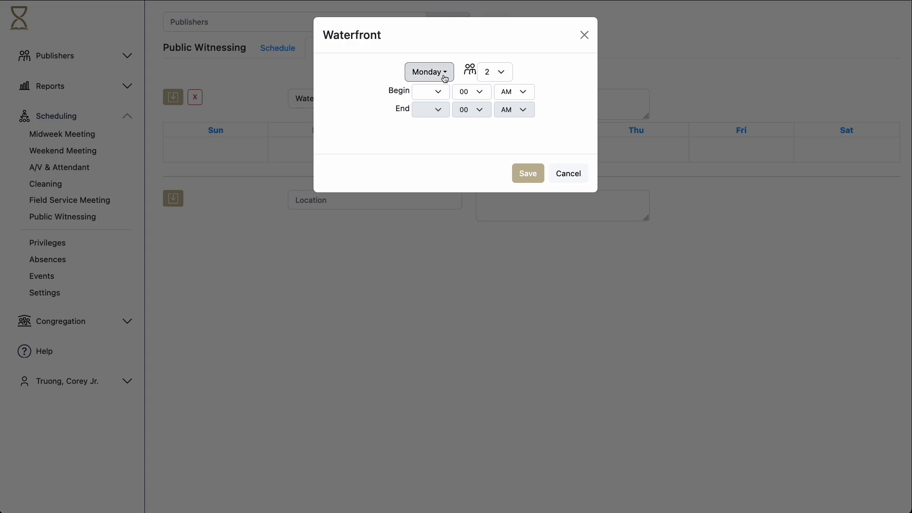
click(431, 92)
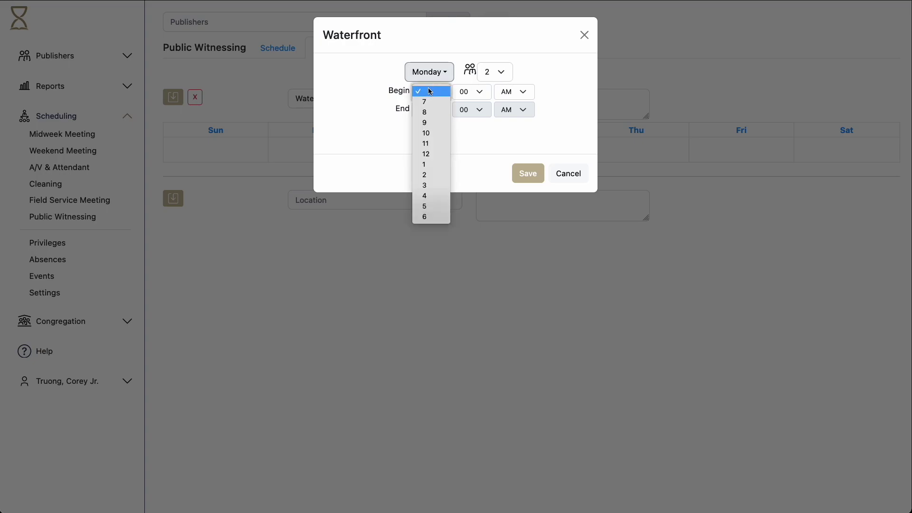
click(430, 123)
click(435, 110)
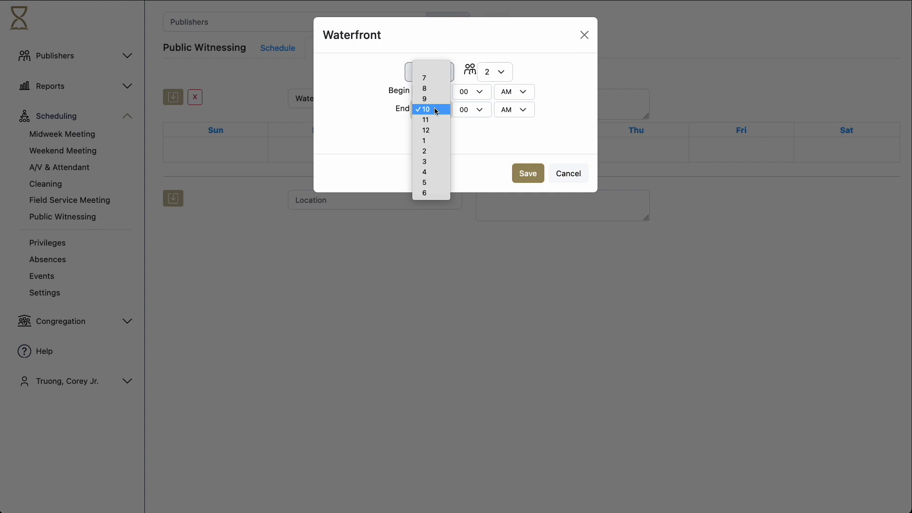
click(432, 120)
click(527, 175)
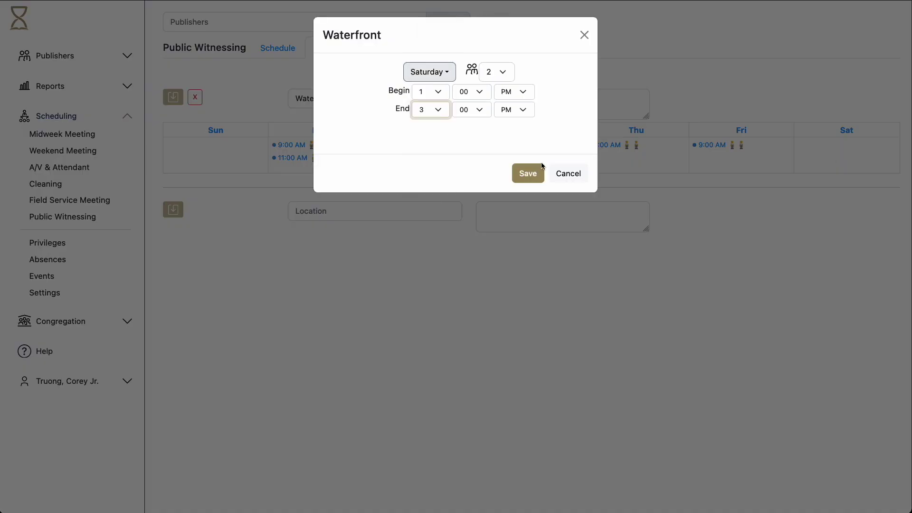
click(539, 170)
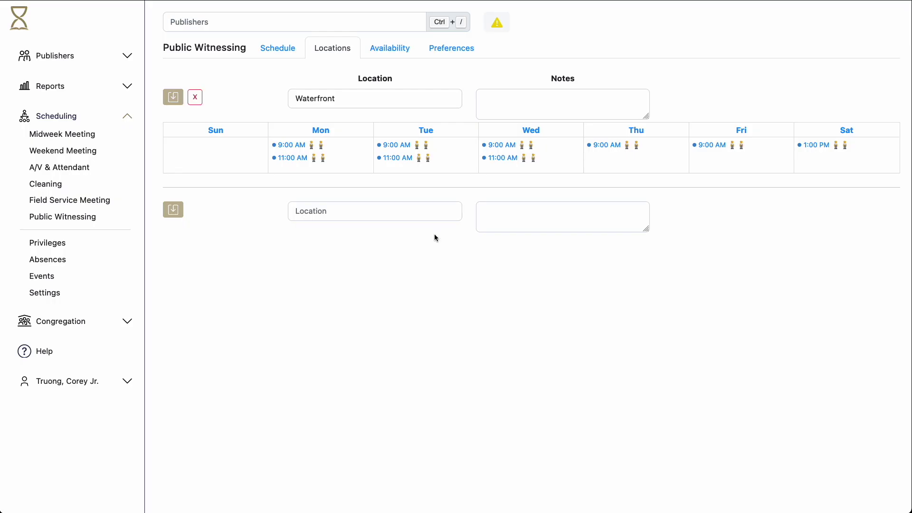
Mark the first listed publisher as available at Waterfront Monday 9:00 and 11:00 AM, Wednesday 9:00 AM and Friday 9:00 AM.
click(393, 51)
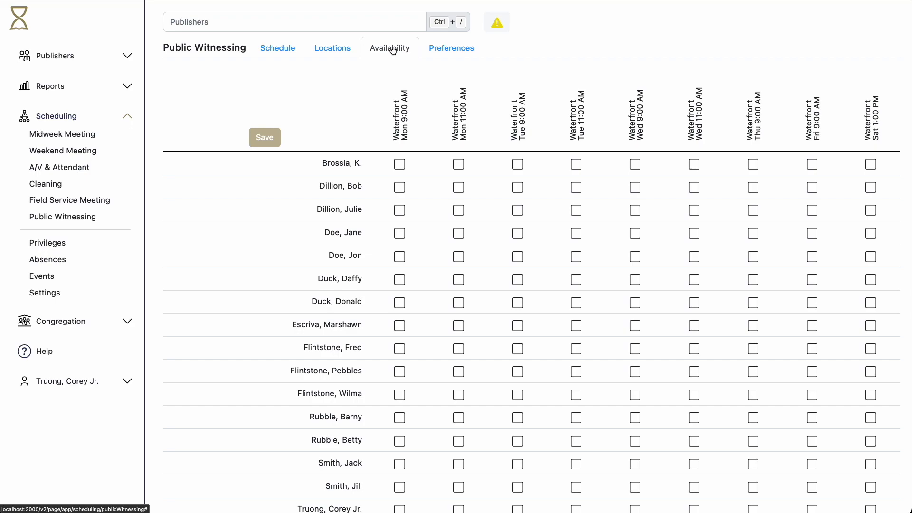
click(400, 164)
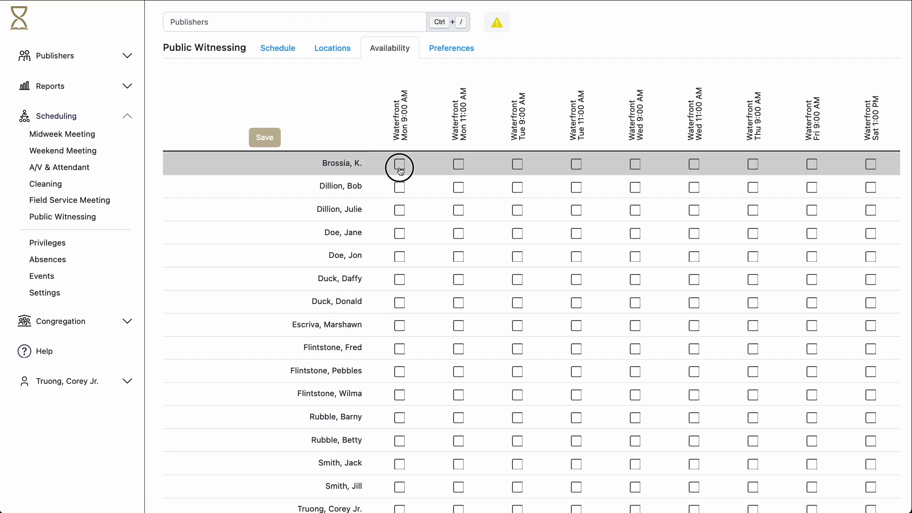
click(459, 165)
click(635, 164)
click(812, 164)
Mark the second publisher available Monday 11:00 AM, the third Tuesday and Wednesday 9:00 AM, and the fourth Monday 9:00 and 11:00 AM.
click(458, 187)
click(518, 210)
click(636, 210)
click(399, 234)
click(459, 234)
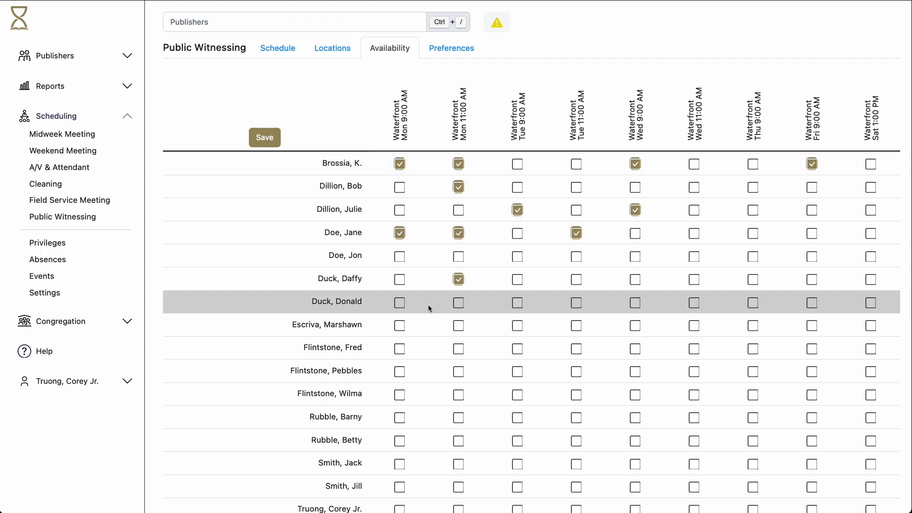
Mark the Waterfront shifts the remaining publishers can take, including Saturday 1:00 PM, and save the availability.
click(871, 430)
click(871, 407)
scroll(871, 407, up, 2)
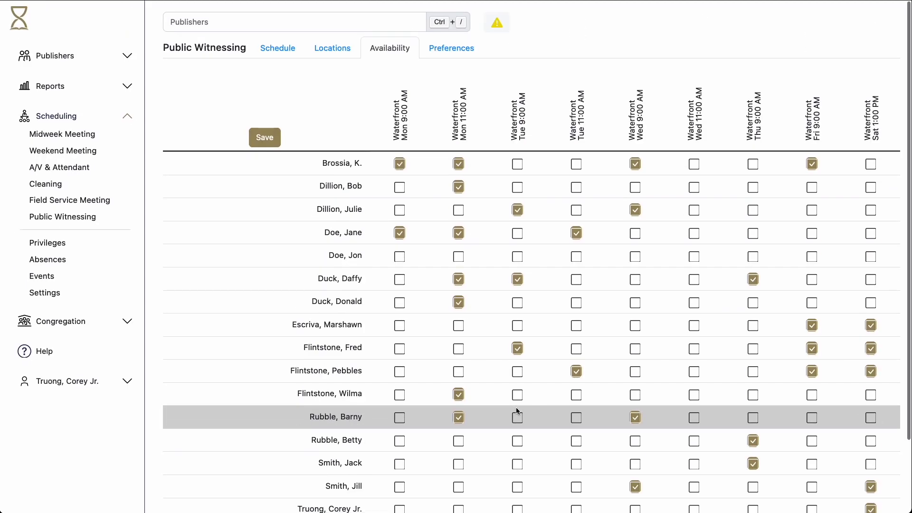
click(261, 135)
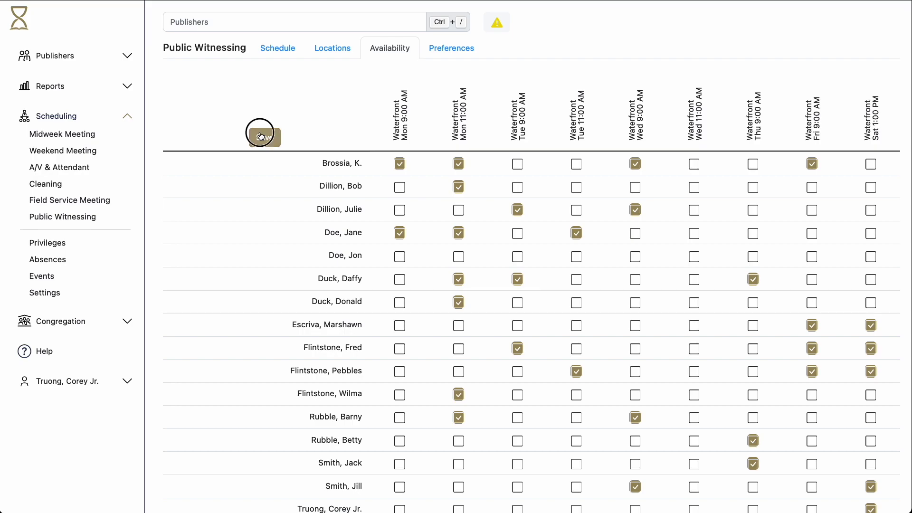
Set the first publisher's scheduling preferences to 1 daily, 2 weekly and 4 monthly.
click(449, 49)
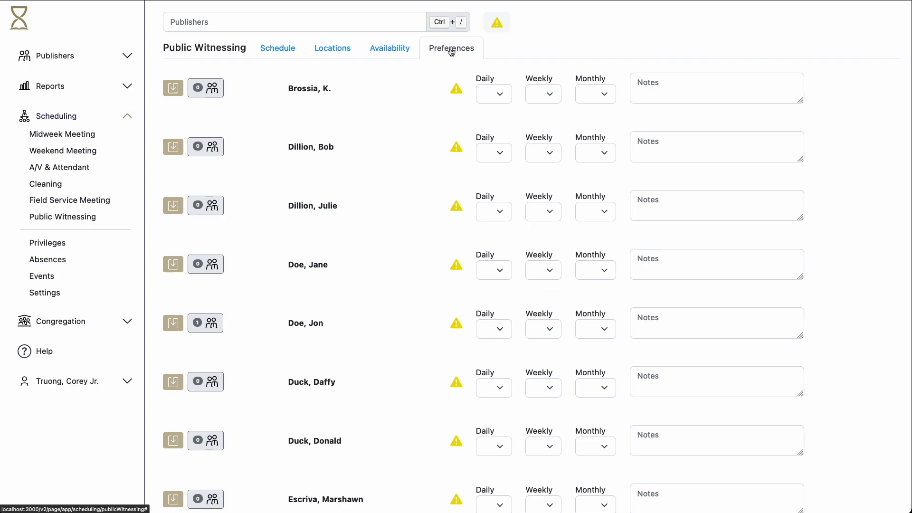
click(510, 96)
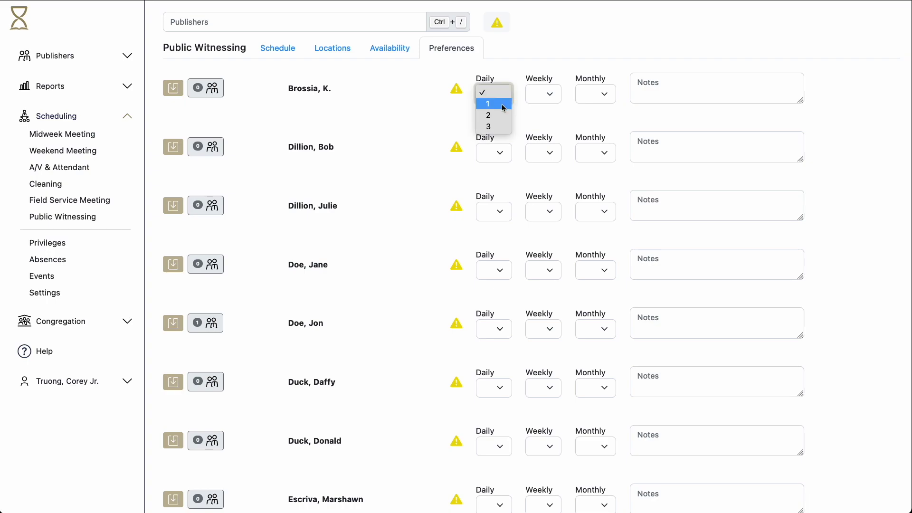
click(504, 103)
click(549, 94)
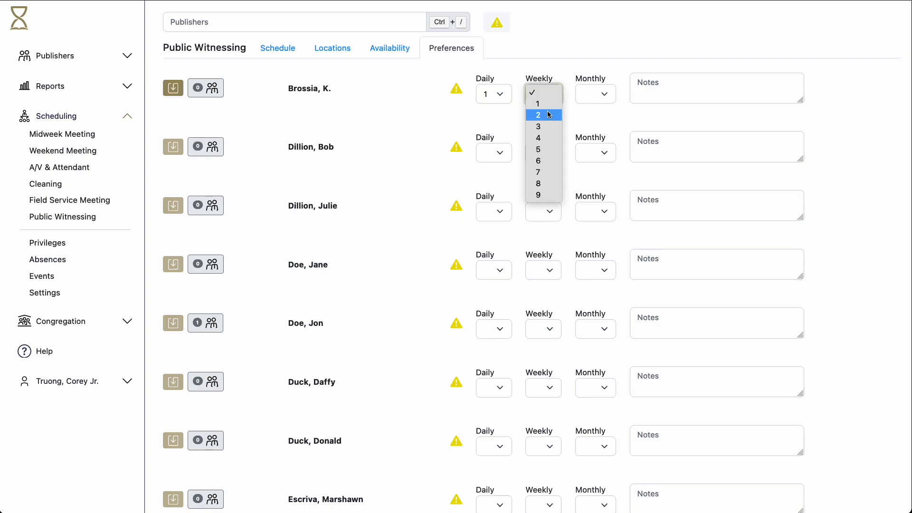
click(549, 114)
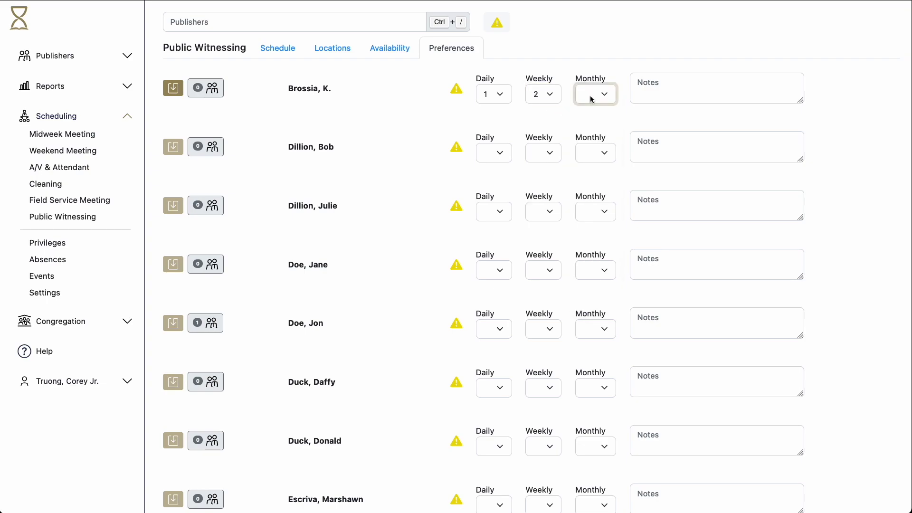
click(595, 94)
click(592, 137)
Set the daily, weekly and monthly preferences to 2/4/16 for the second publisher, 1/2/6 for the third and 1/3/7 for the fourth.
click(496, 153)
click(493, 172)
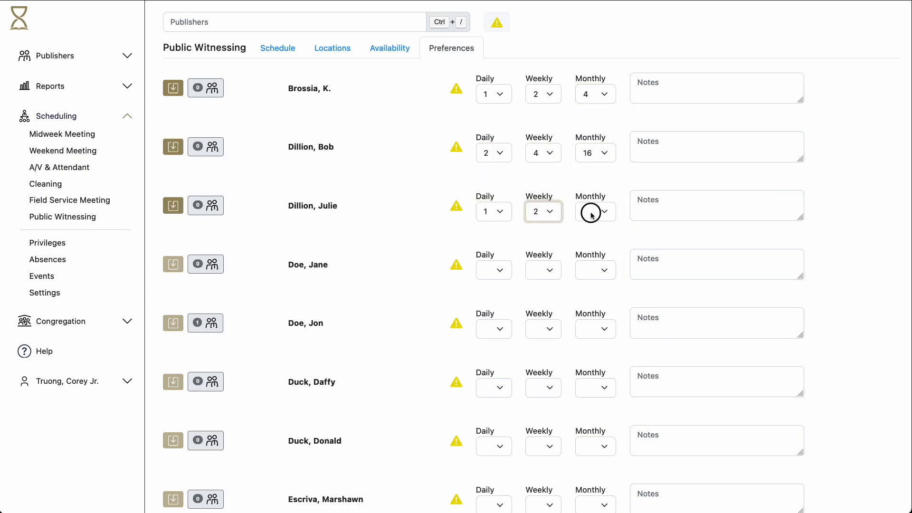
click(591, 213)
Set the daily, weekly and monthly preferences to 1/5/15 for the fifth publisher, 1/2/18 for the sixth and 1/2/4 for the seventh.
click(494, 329)
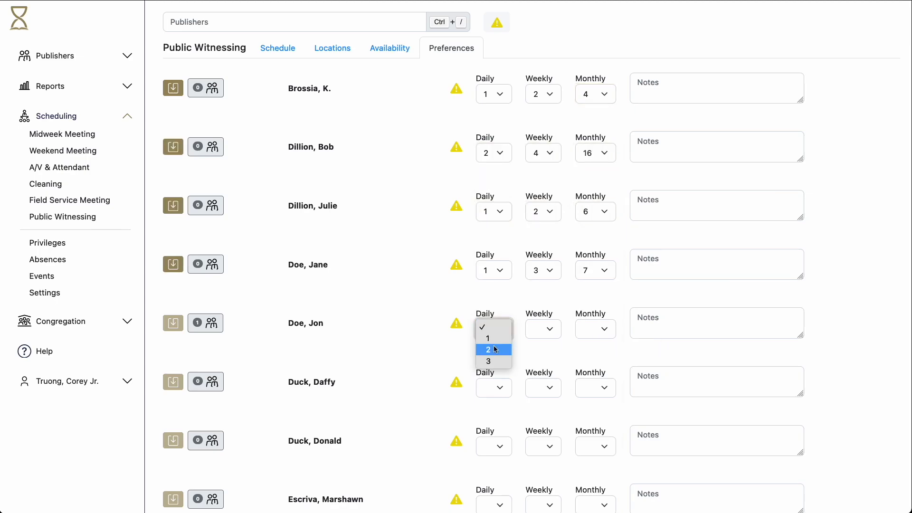
click(492, 338)
click(495, 387)
click(553, 388)
click(597, 447)
Set the remaining publishers' daily, weekly and monthly preferences, including 1/2/4 for the eighth, 2/5/9 for the ninth and 2/2/2 for the tenth and eleventh.
click(601, 261)
scroll(531, 444, down, 7)
scroll(531, 444, down, 3)
click(494, 185)
click(494, 244)
click(544, 302)
click(494, 361)
click(543, 421)
scroll(543, 420, down, 2)
click(544, 508)
scroll(586, 266, up, 12)
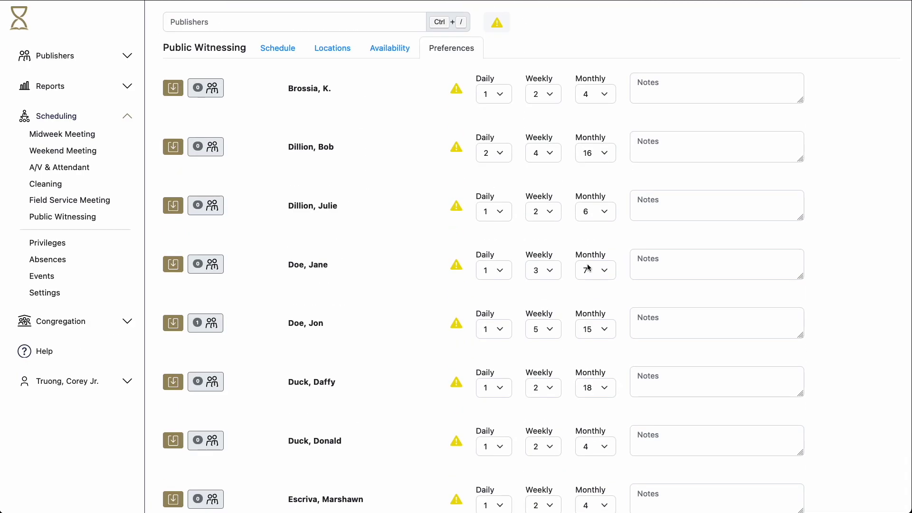
Save the scheduling preferences of every publisher in the list.
click(175, 91)
click(173, 147)
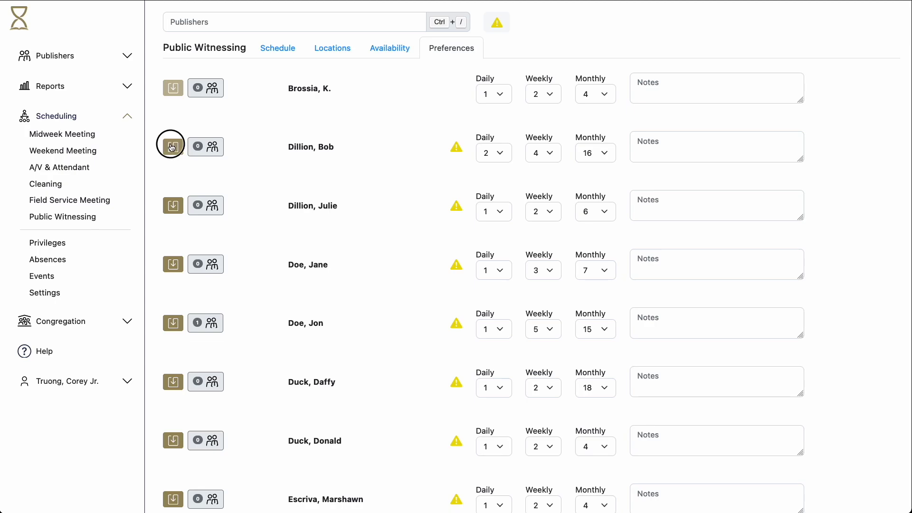
click(173, 203)
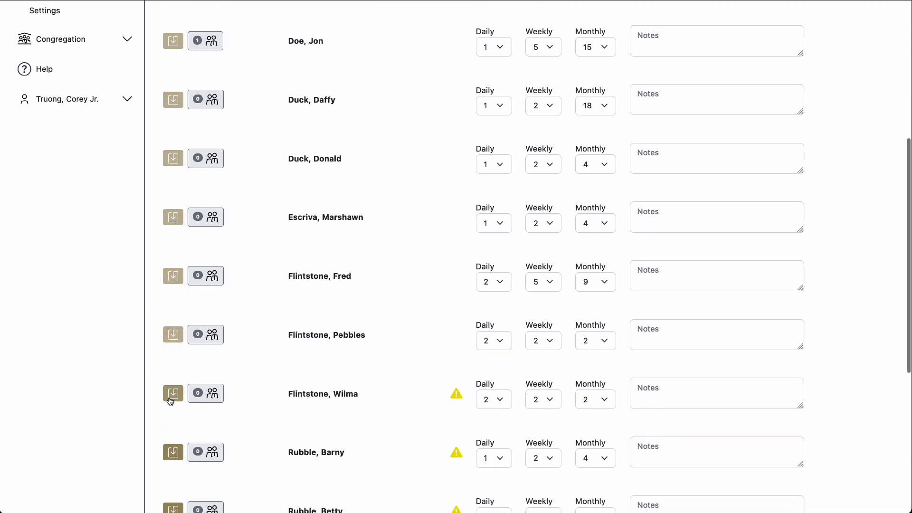
click(172, 393)
scroll(172, 341, down, 5)
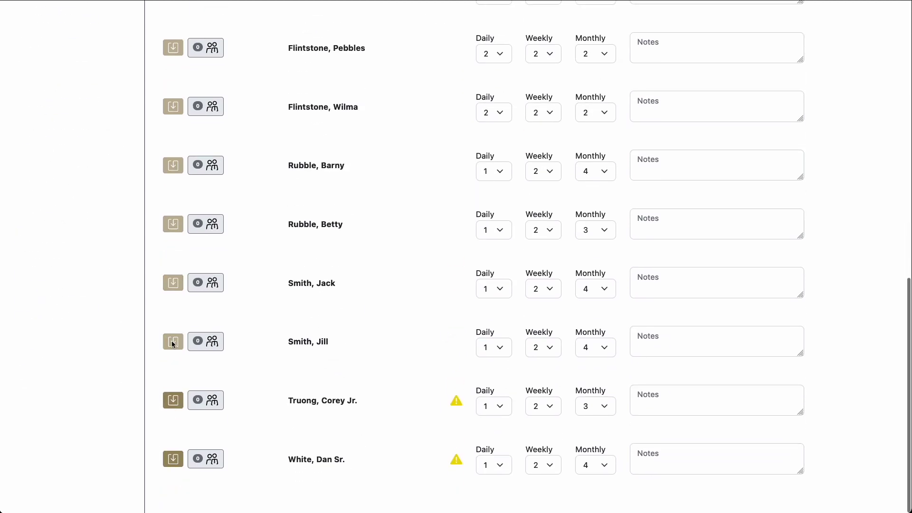
scroll(253, 110, up, 12)
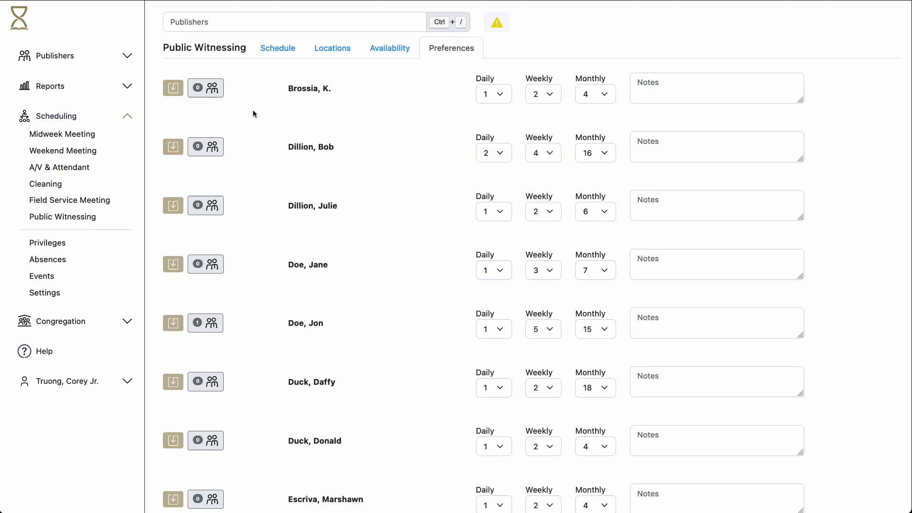
Put the eighth and tenth publishers on the first publisher's Don't Schedule Together list, auto-fill the Schedule Together list and save.
click(192, 90)
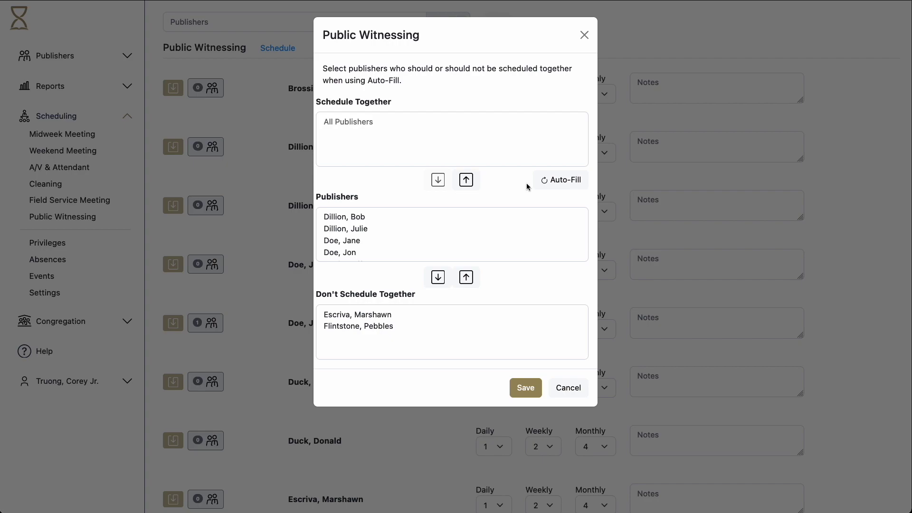
click(551, 180)
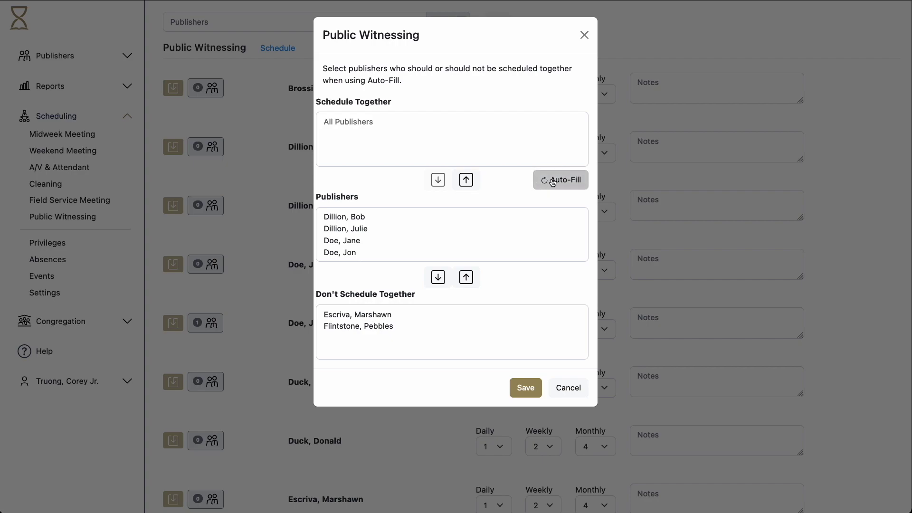
click(521, 389)
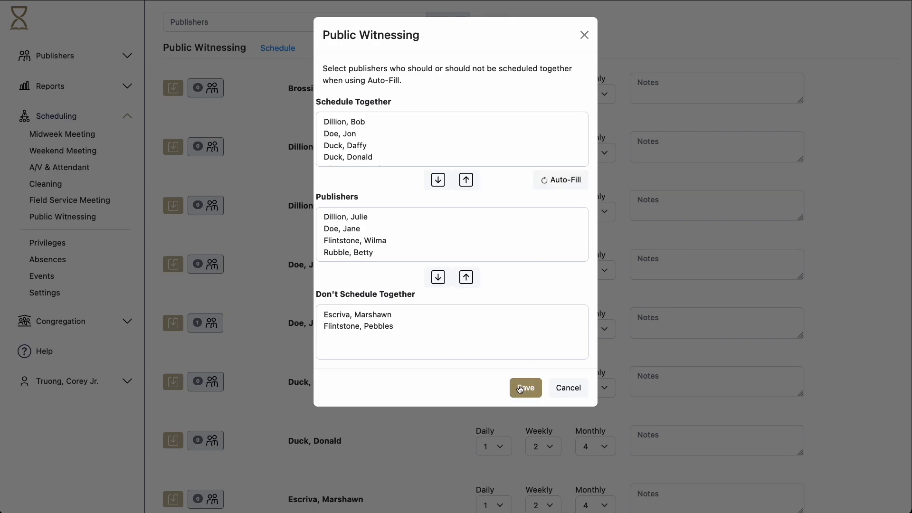
Add the fourth publisher to the second publisher's Don't Schedule Together list and save.
click(202, 149)
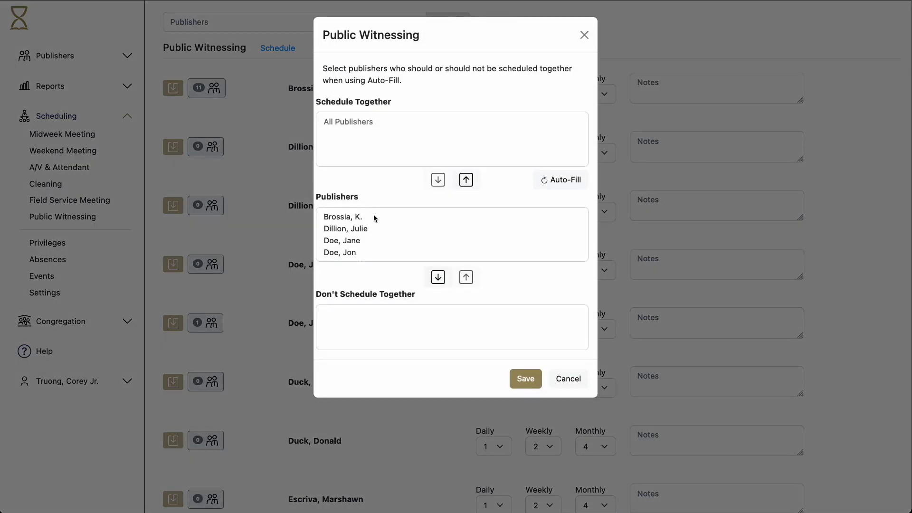
click(366, 241)
click(438, 278)
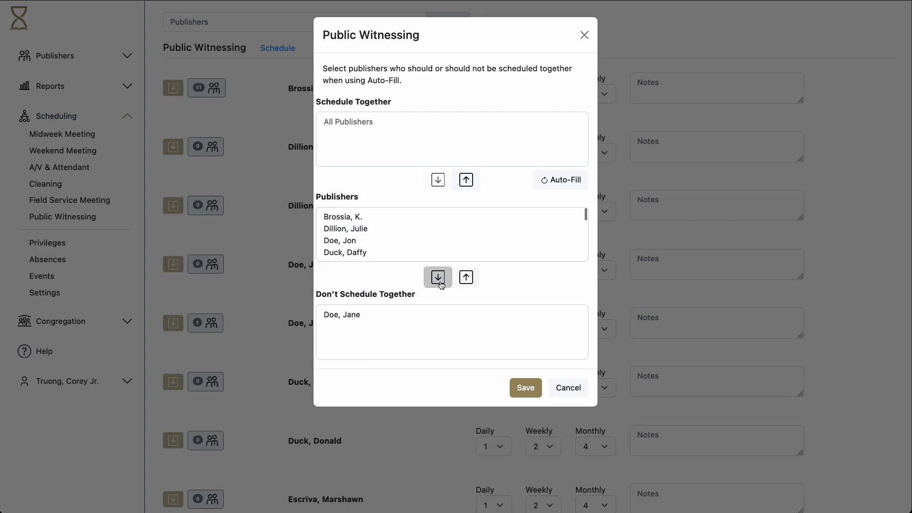
click(526, 388)
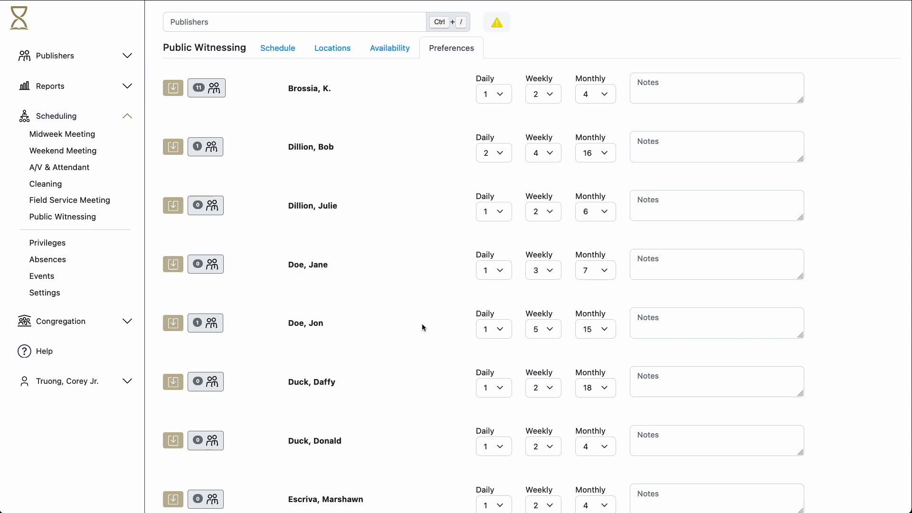
Create an empty October 2022 public witnessing schedule and auto-fill it with publishers.
click(283, 52)
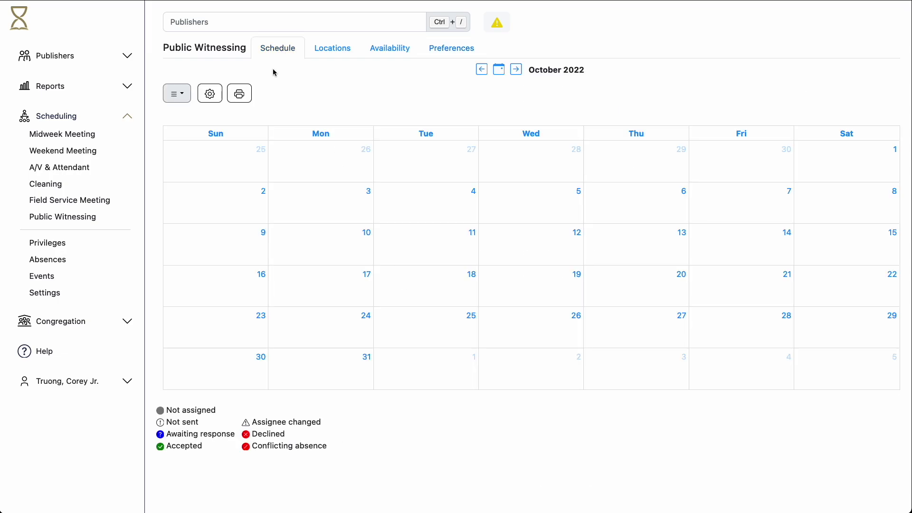
click(190, 97)
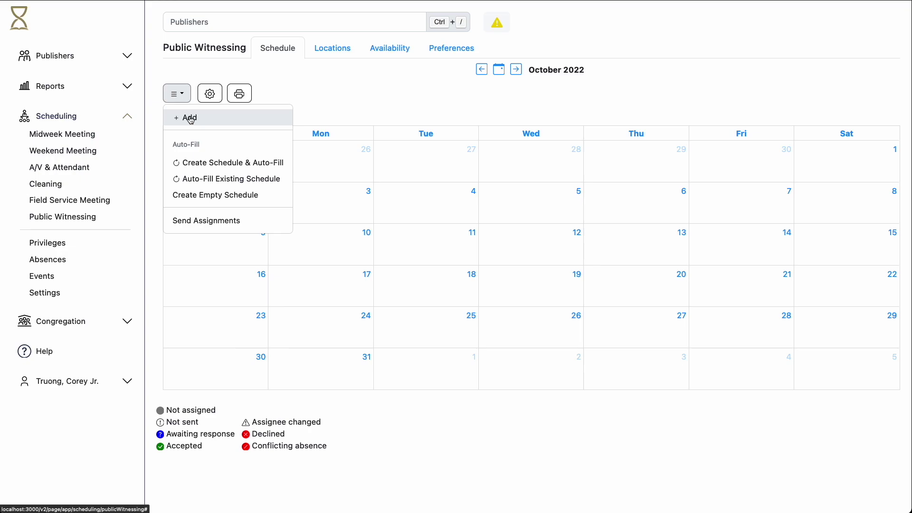
click(191, 196)
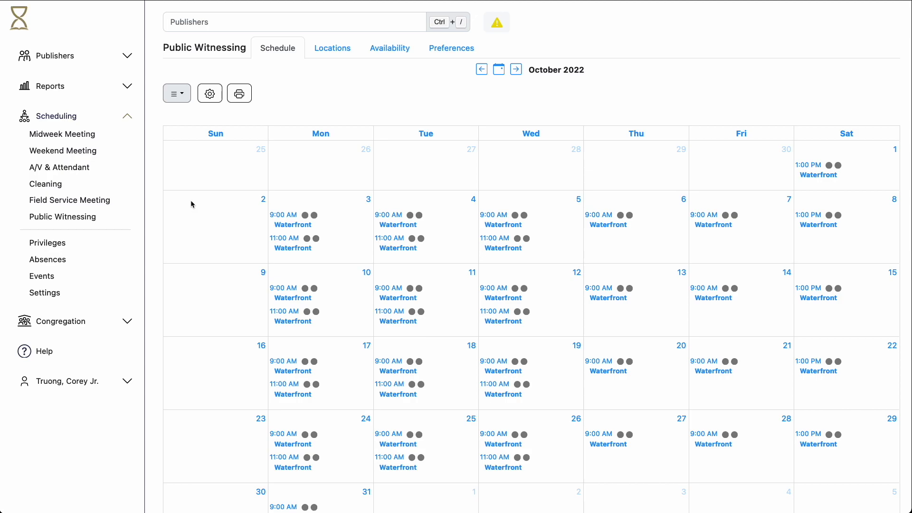
click(184, 96)
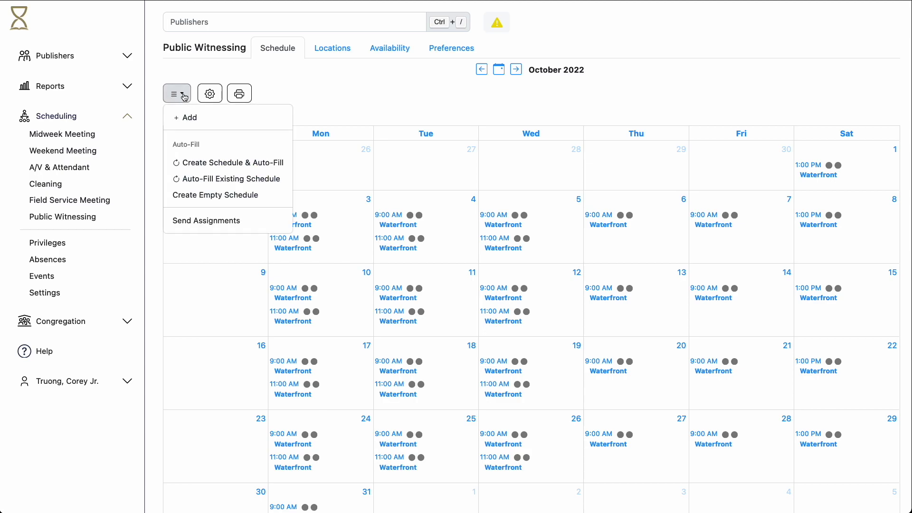
click(188, 185)
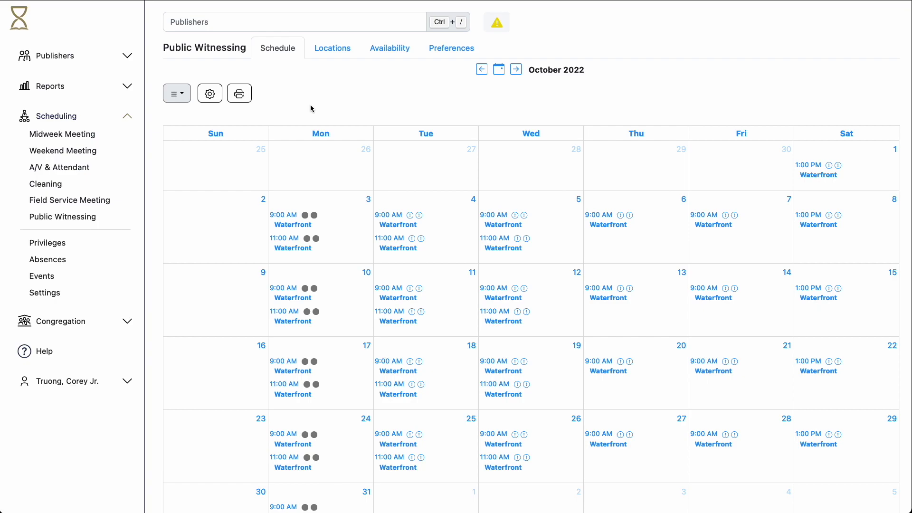
Turn off Enable Open Scheduling in the public witnessing schedule's settings.
click(239, 94)
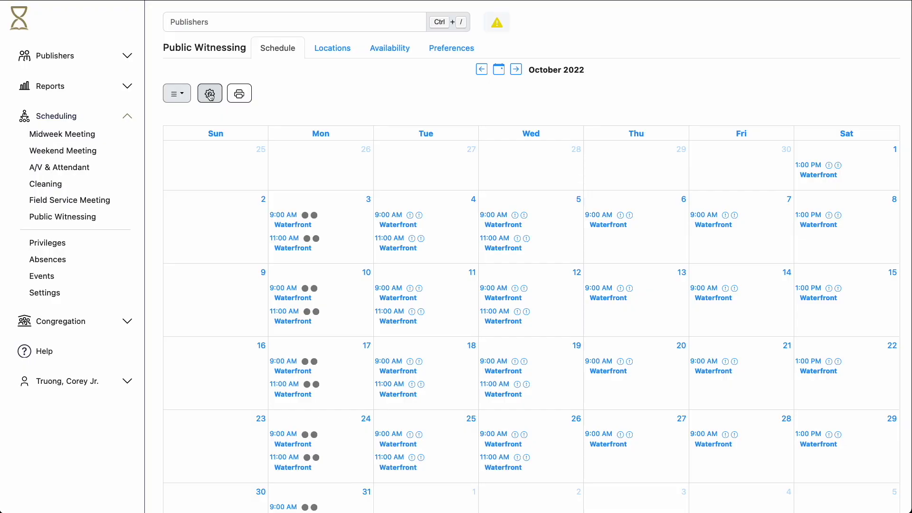
click(210, 94)
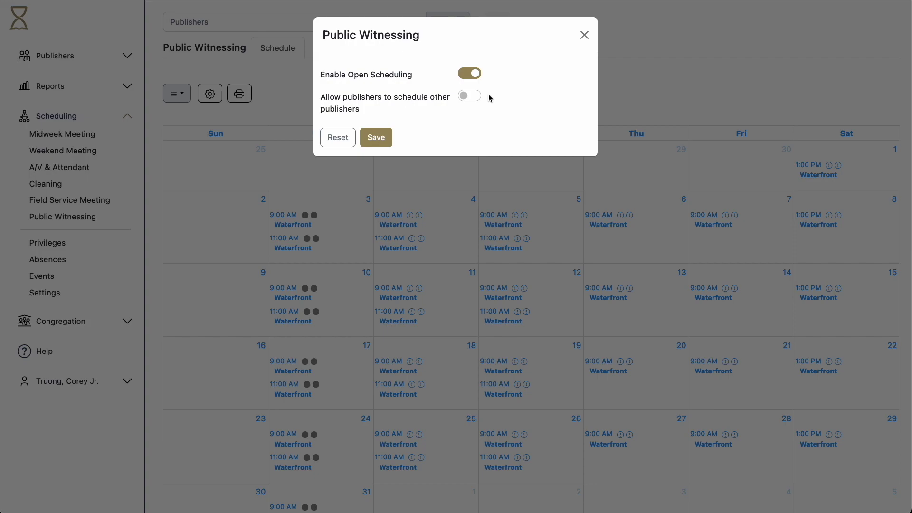
click(473, 74)
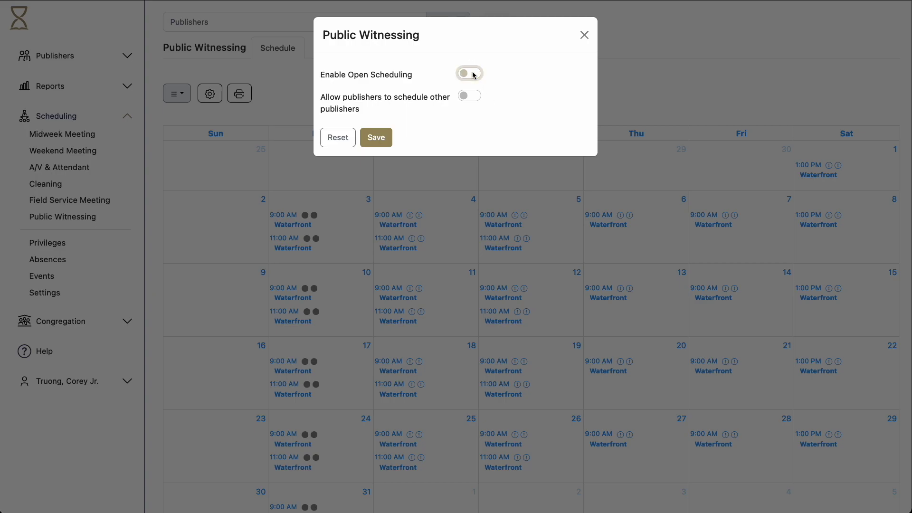